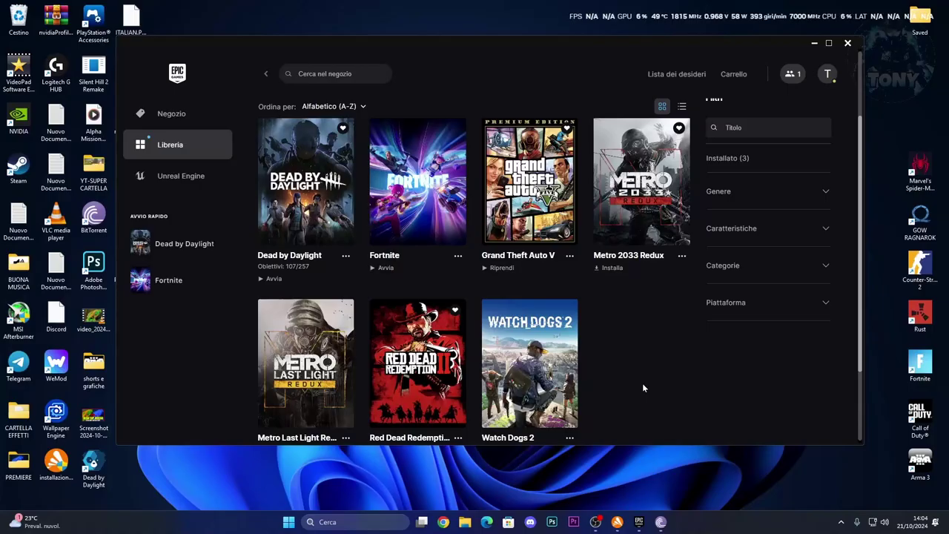
Step: Open Fortnite's management options in the library and open its installation folder
scroll(642, 383, up, 2)
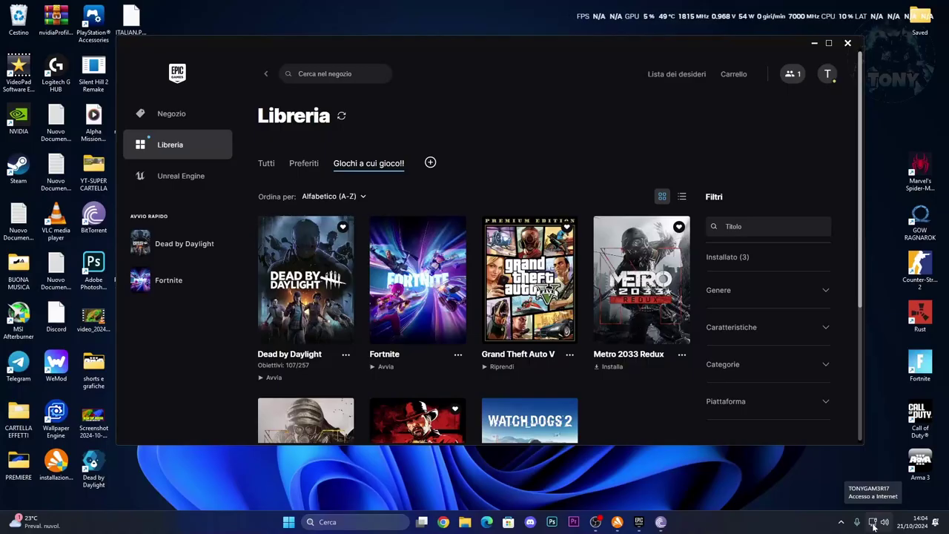
scroll(640, 393, down, 2)
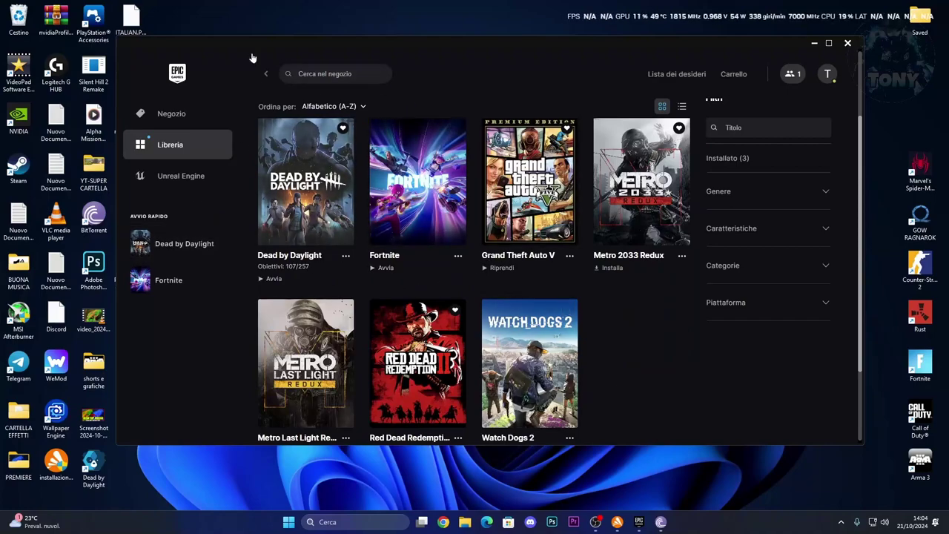
click(459, 261)
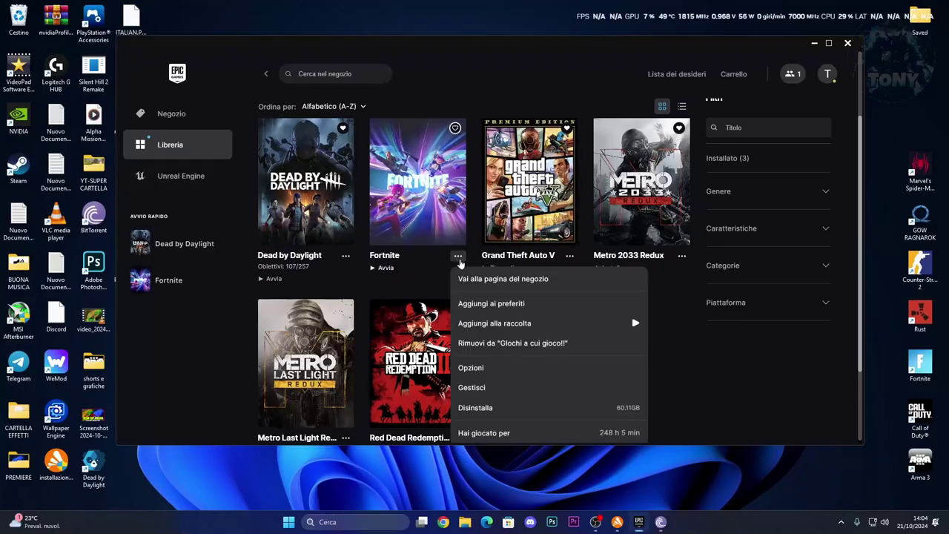
click(474, 415)
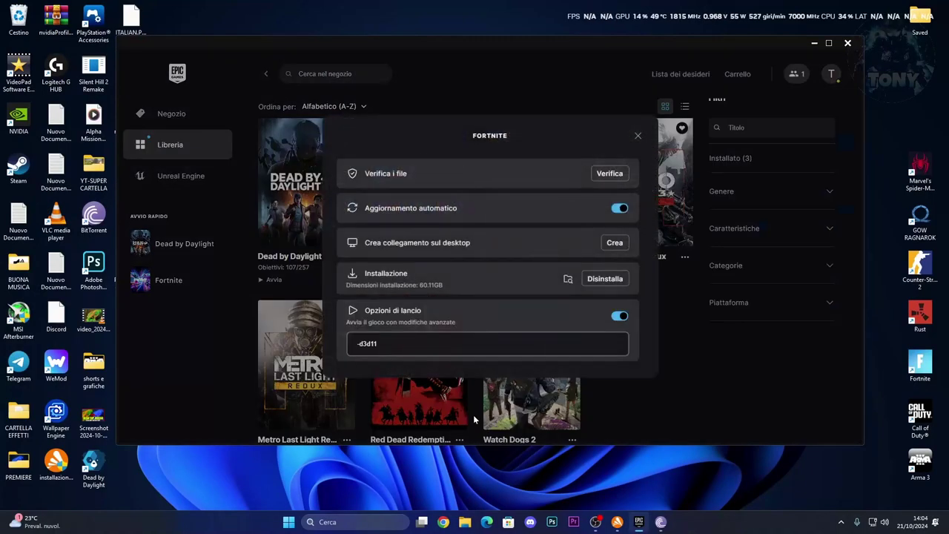
click(567, 279)
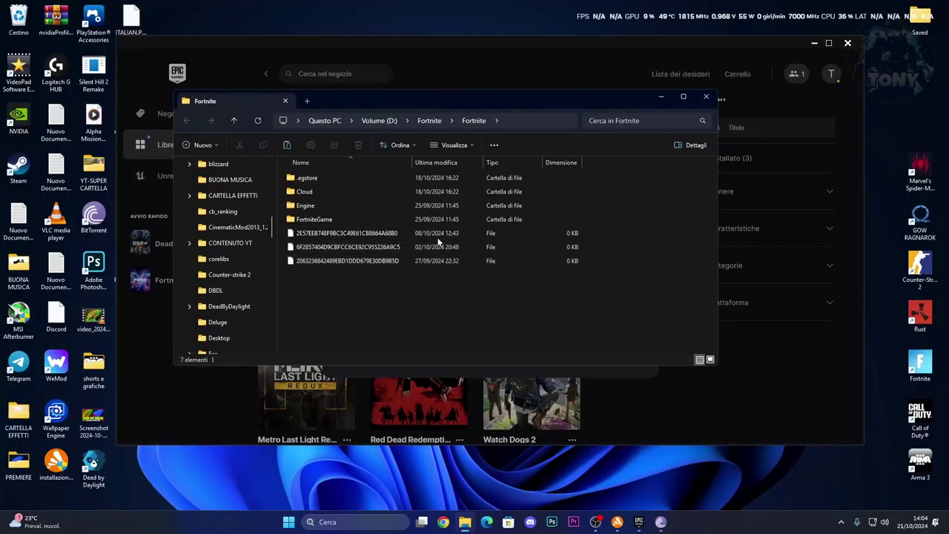
Step: Go to FortniteGame, Binaries, Win64 in the installation folder and find the Fortnite executables
double_click(382, 218)
double_click(365, 178)
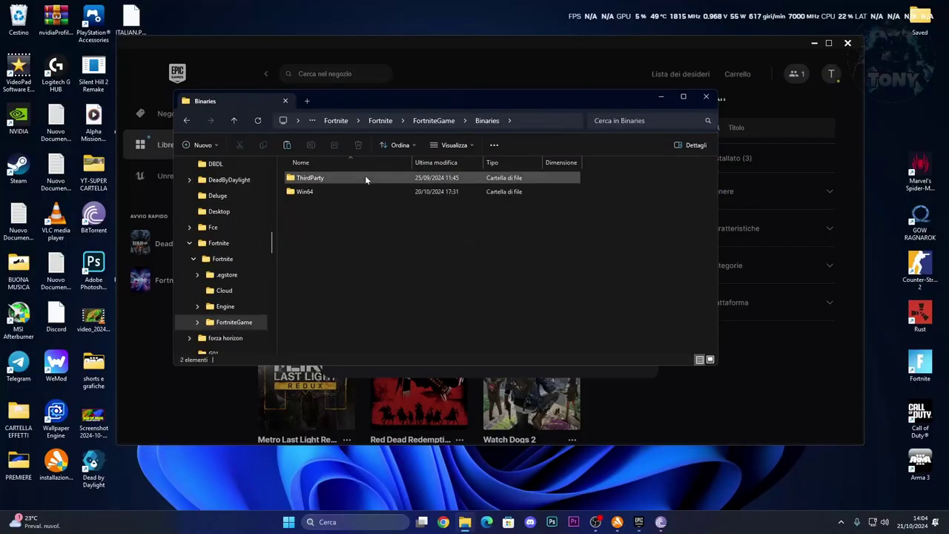
double_click(359, 192)
scroll(411, 253, down, 15)
scroll(411, 254, down, 2)
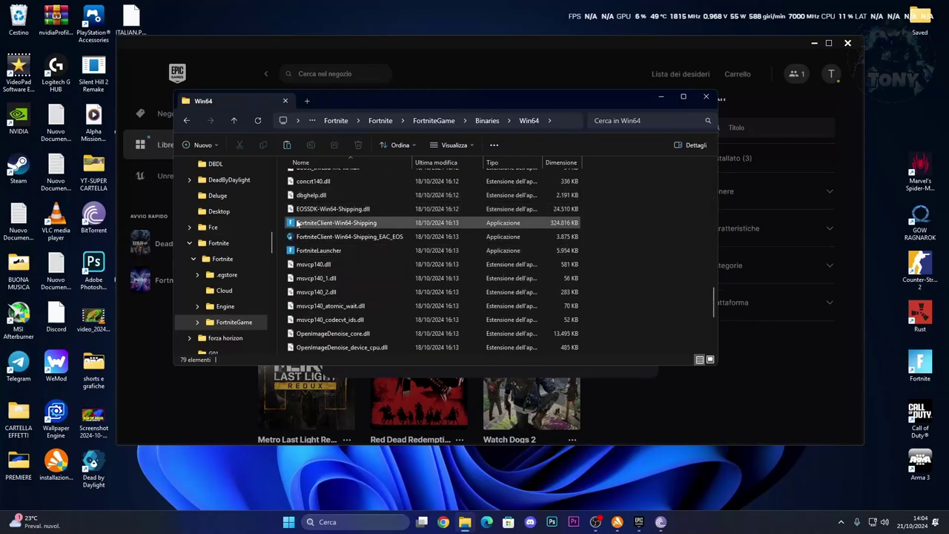
Step: Delete FortniteClient-Win64-Shipping, FortniteClient-Win64-Shipping_EAC_EOS and FortniteLauncher, and put the folder window away
drag(280, 220, 339, 253)
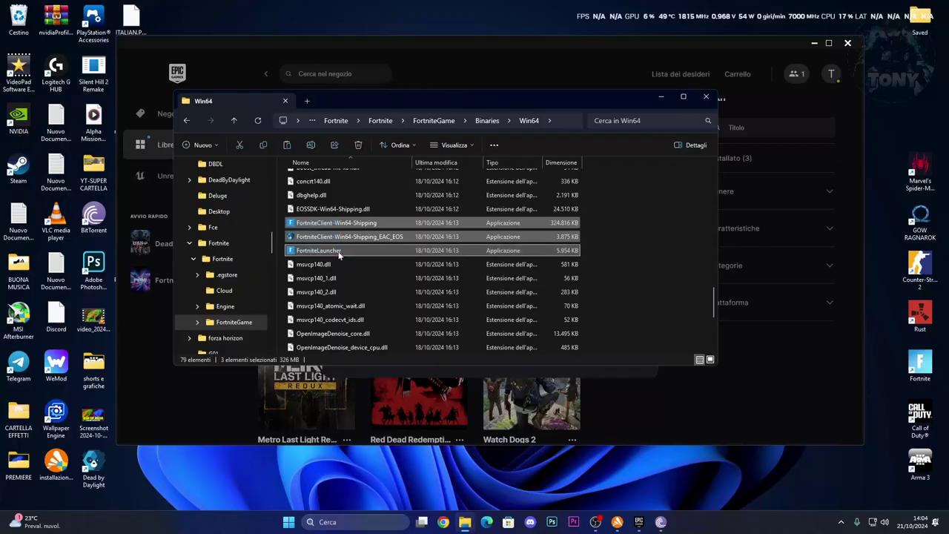
click(282, 252)
click(659, 98)
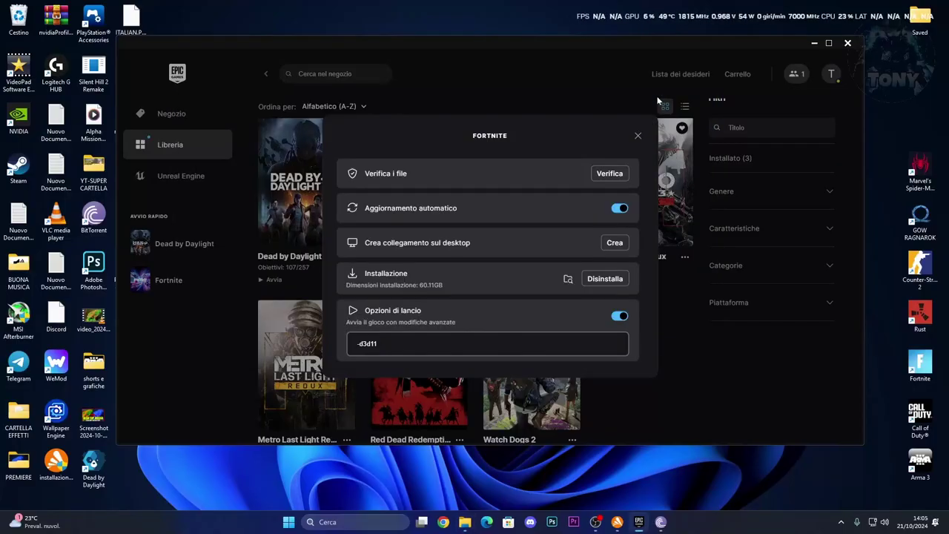
Step: Empty the recycle bin and start verifying Fortnite's game files
right_click(13, 28)
key(Escape)
right_click(18, 16)
click(67, 54)
click(516, 266)
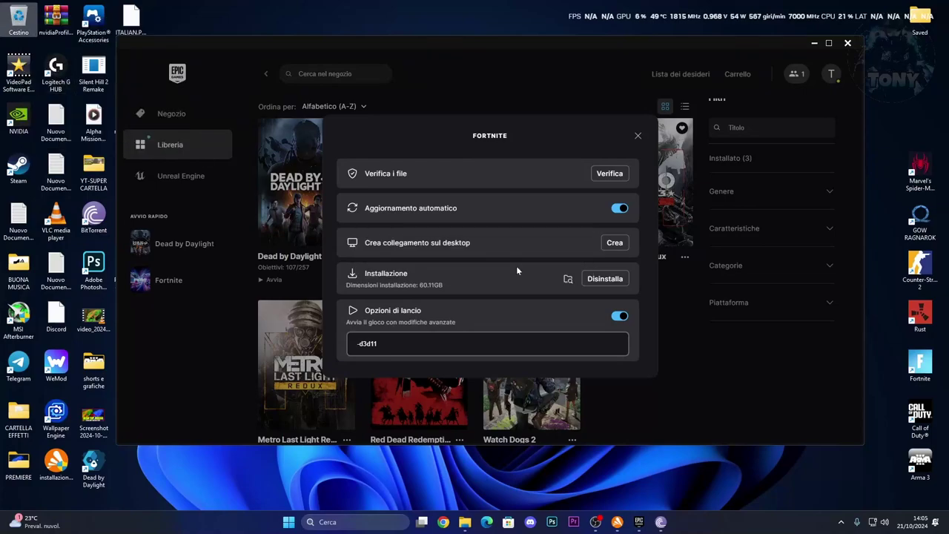
click(609, 174)
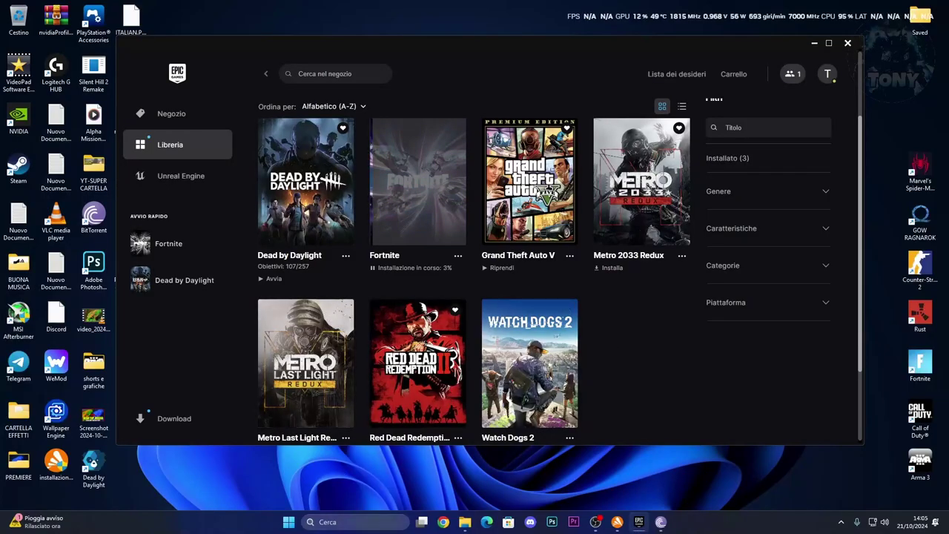
Step: Open the %appdata% folder through the Windows Run (Esegui) dialog
click(318, 522)
text(ESE)
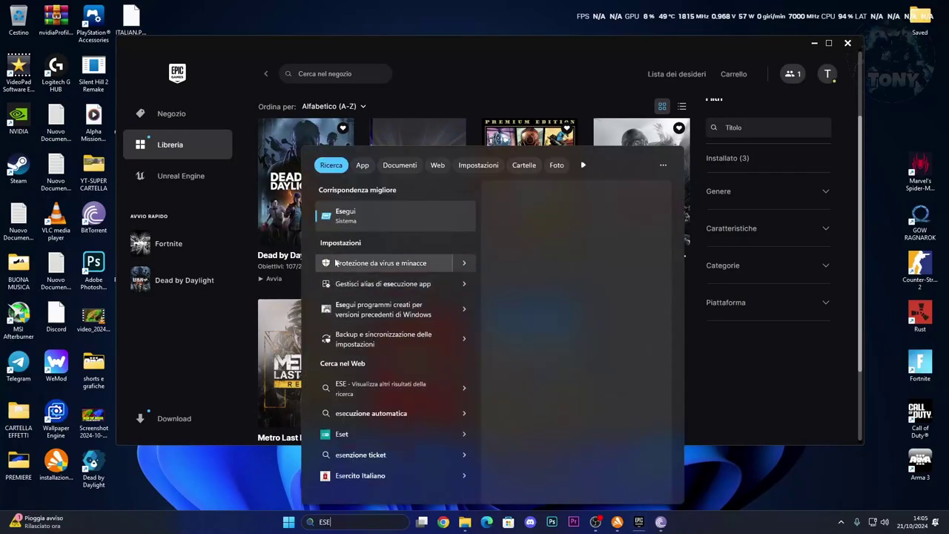
click(347, 216)
drag(105, 419, 700, 350)
click(665, 394)
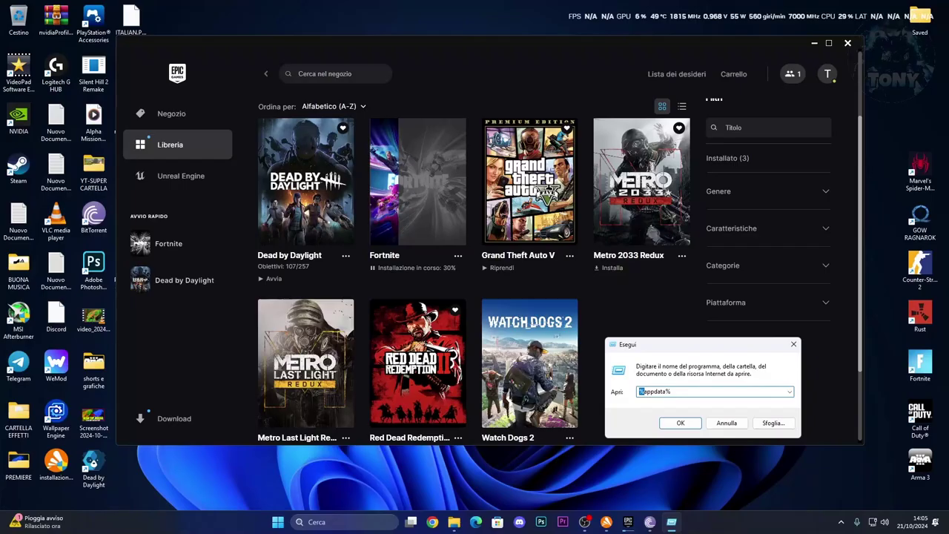
mouse_move(640, 392)
mouse_down()
mouse_move(651, 392)
mouse_move(639, 392)
mouse_up()
click(667, 393)
click(670, 392)
click(676, 423)
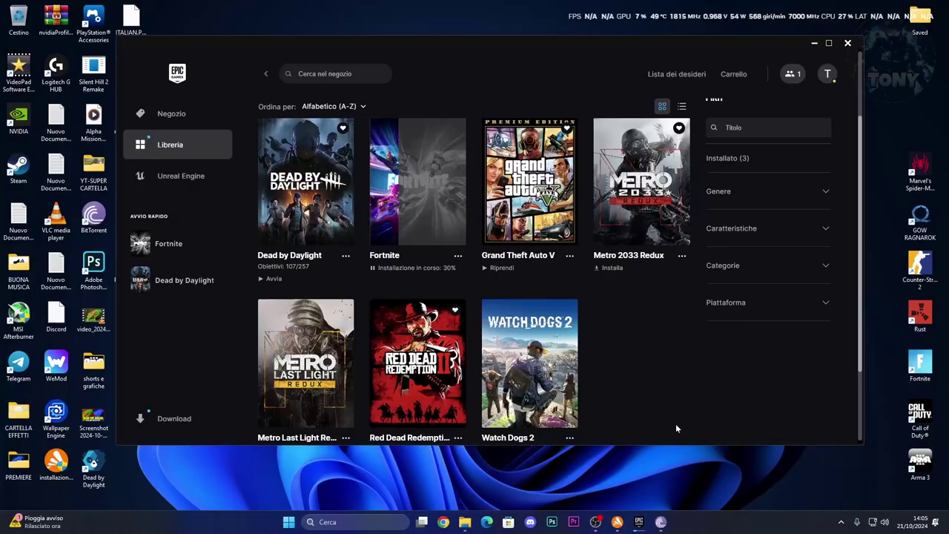
Step: Go up to AppData and open Local, FortniteGame, Saved
click(403, 137)
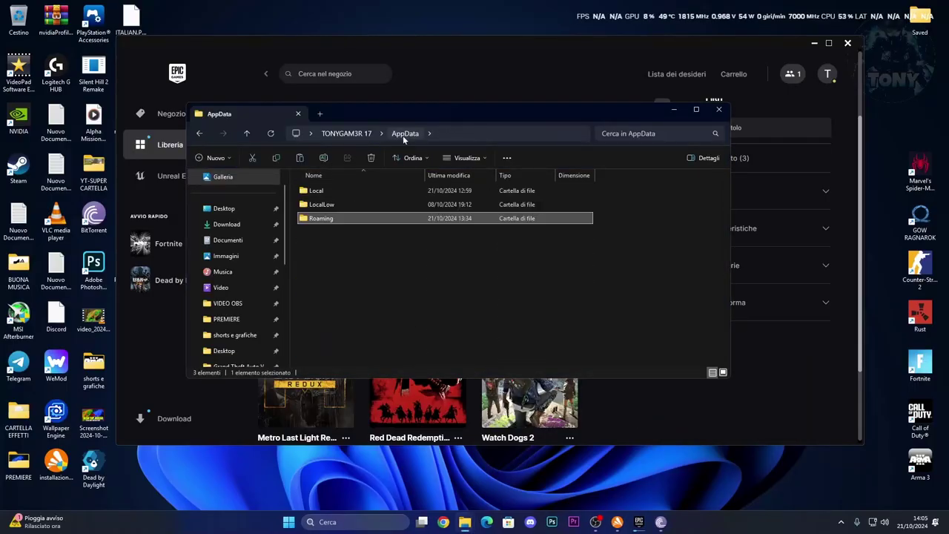
double_click(349, 191)
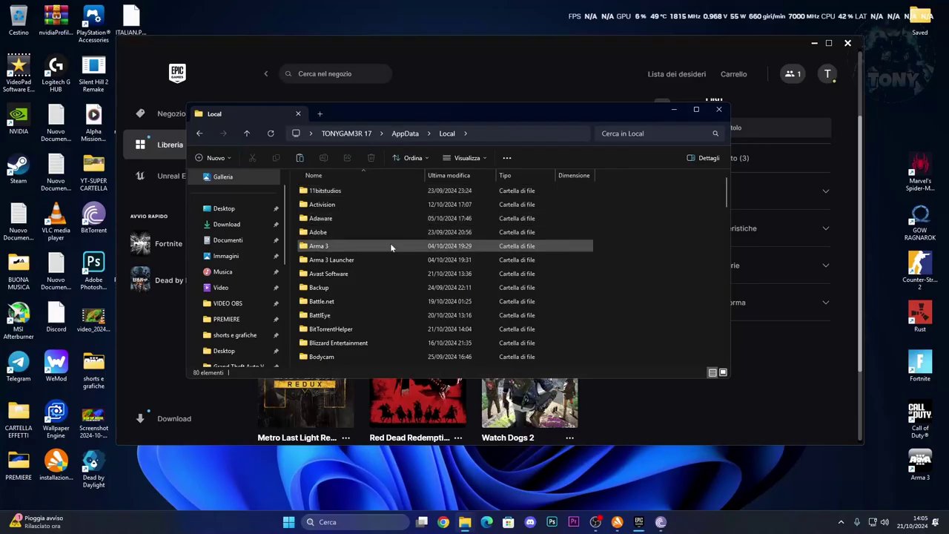
scroll(396, 255, down, 7)
scroll(398, 258, down, 3)
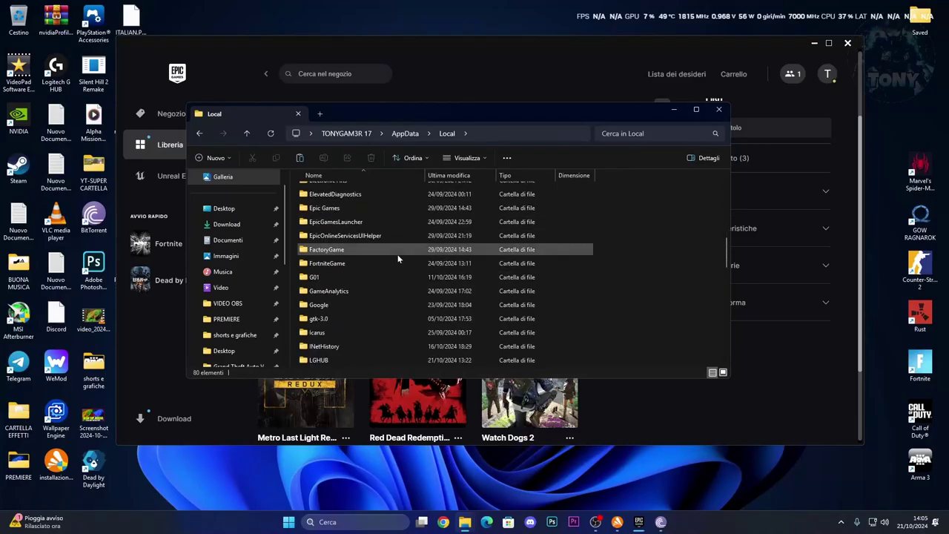
double_click(397, 257)
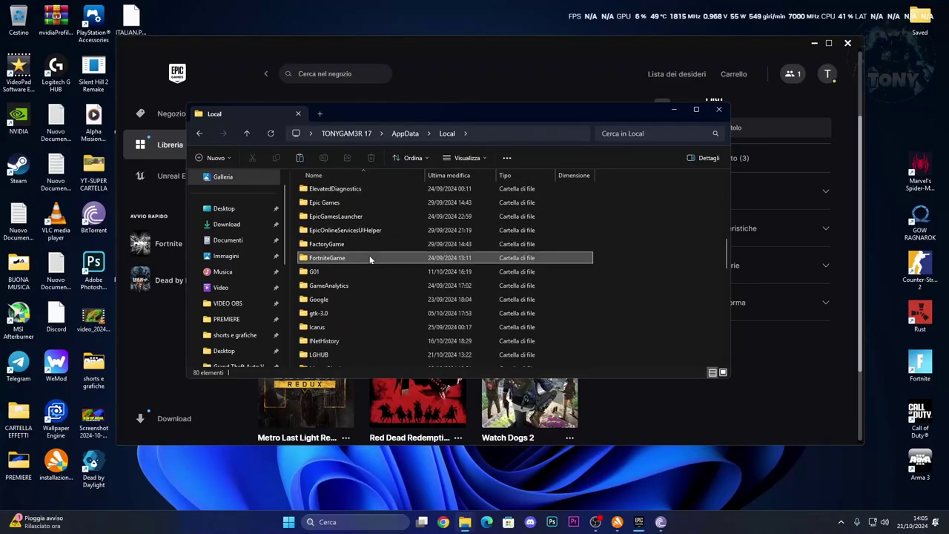
double_click(365, 191)
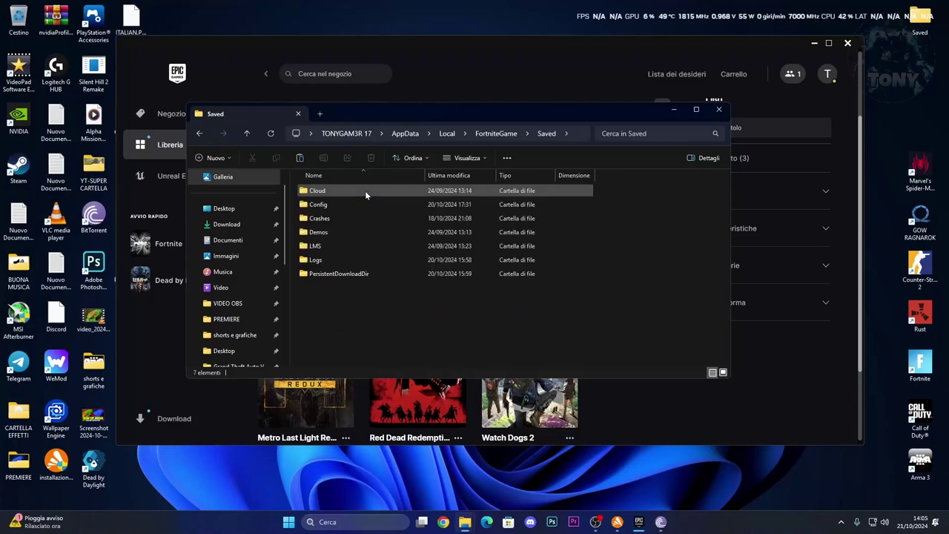
Step: Move the Config folder from Saved to the desktop and delete the Crashes folder
click(364, 205)
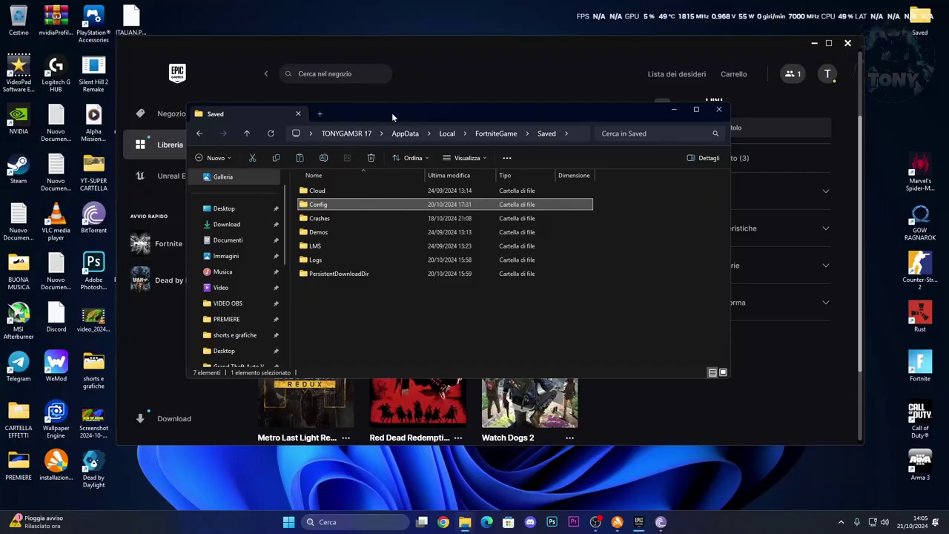
drag(339, 211, 879, 480)
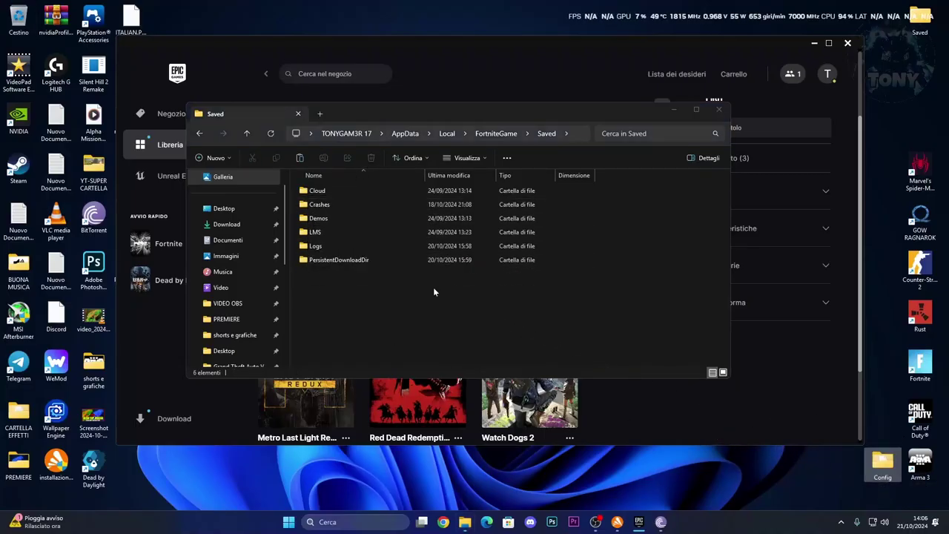
click(355, 205)
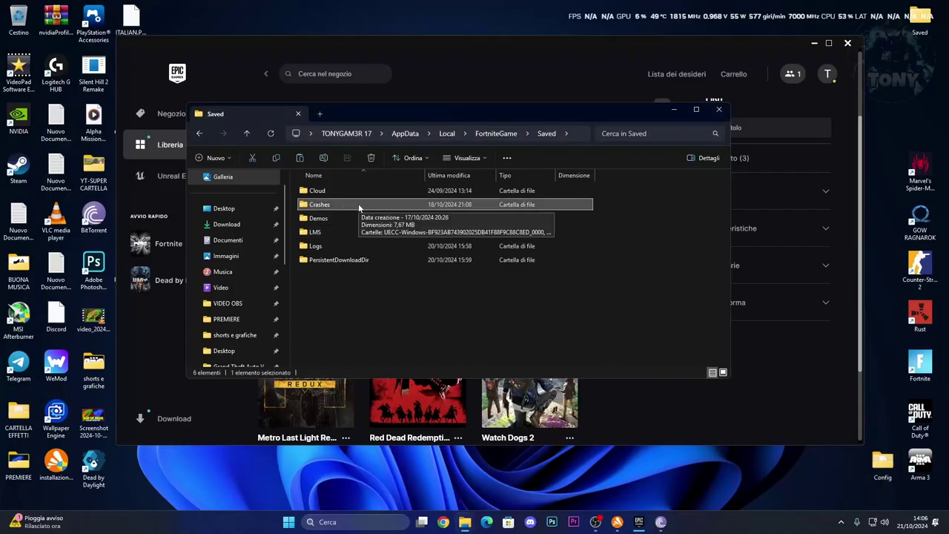
key(Delete)
Step: Move the Cloud folder from Saved to the desktop beside Config and close the folder window
click(344, 190)
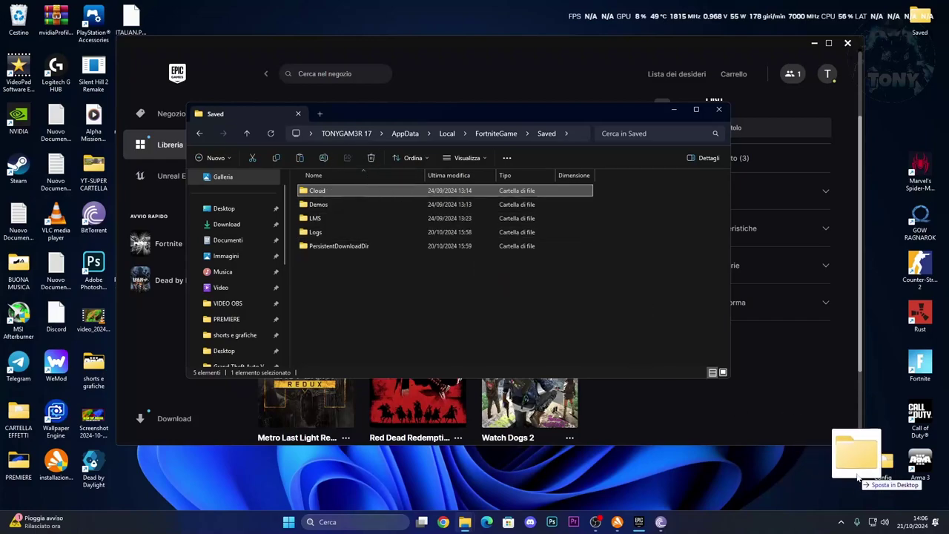
click(882, 461)
drag(832, 485, 831, 481)
click(400, 279)
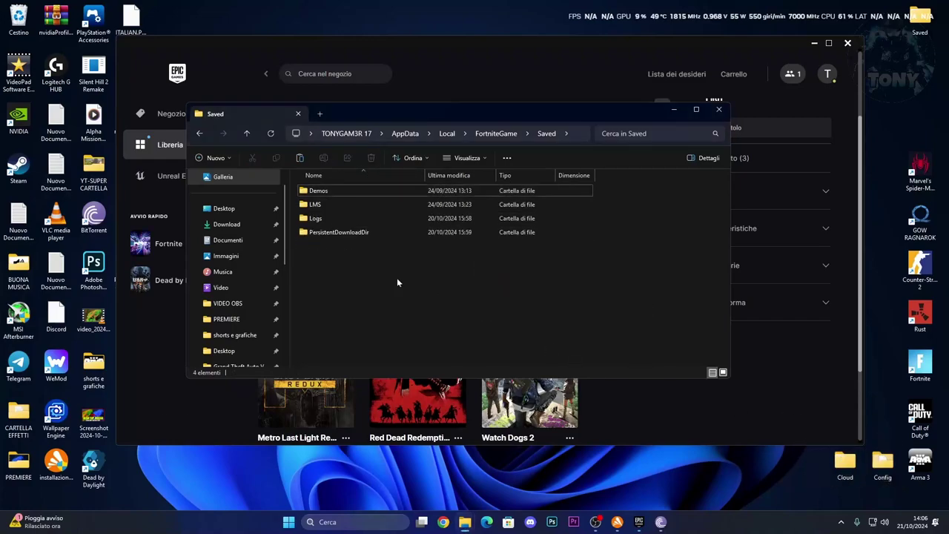
click(199, 134)
click(198, 134)
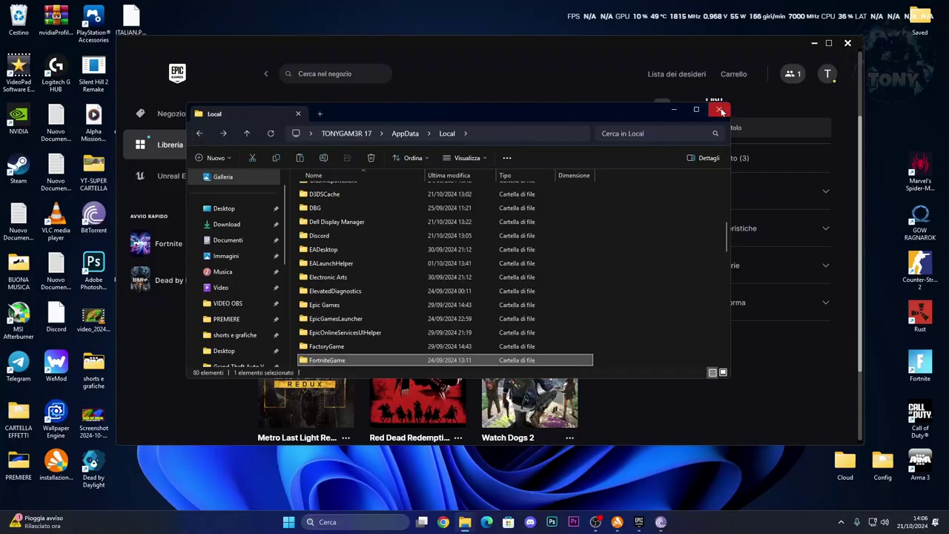
click(718, 109)
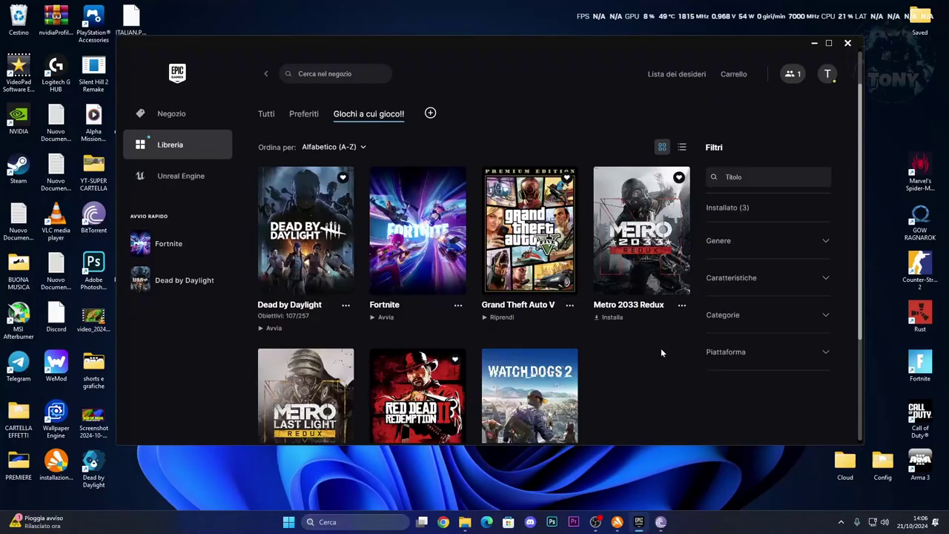
Step: Reopen Fortnite's installation folder from its management options in the launcher library
drag(604, 65, 543, 49)
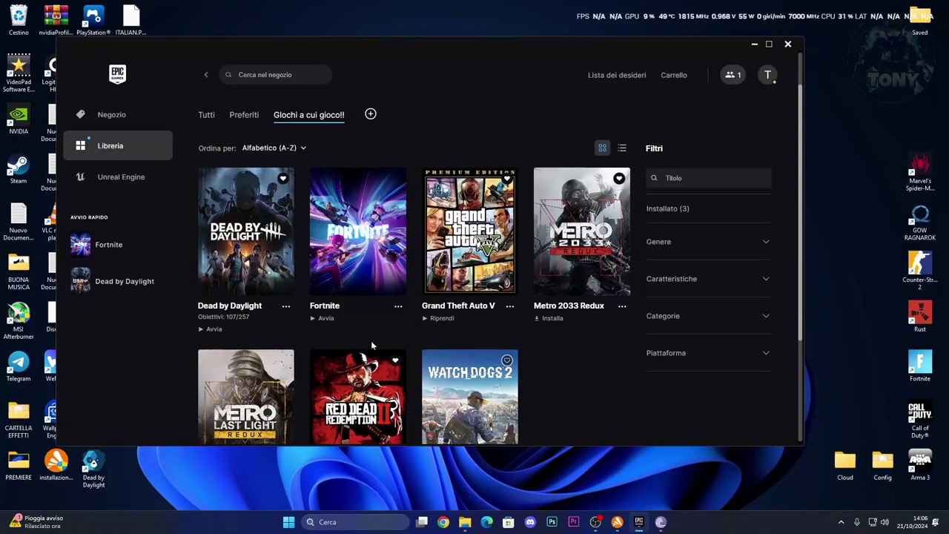
click(398, 306)
click(412, 209)
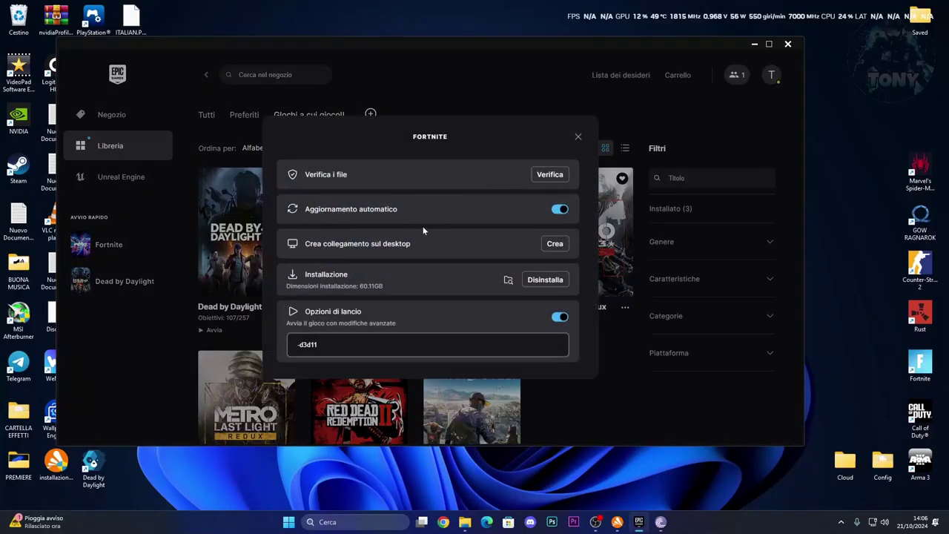
click(508, 280)
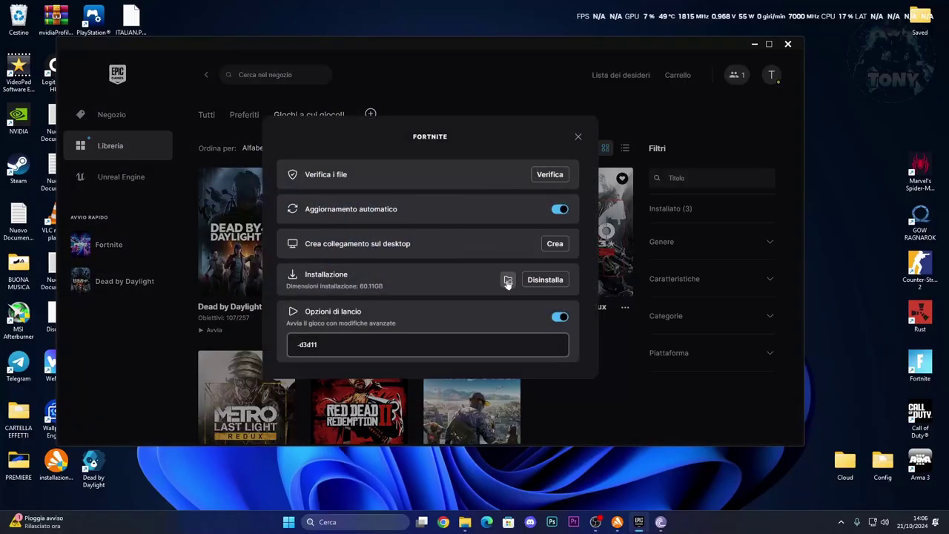
Step: Return to FortniteGame, Binaries, Win64 and locate the restored Fortnite executables
double_click(359, 247)
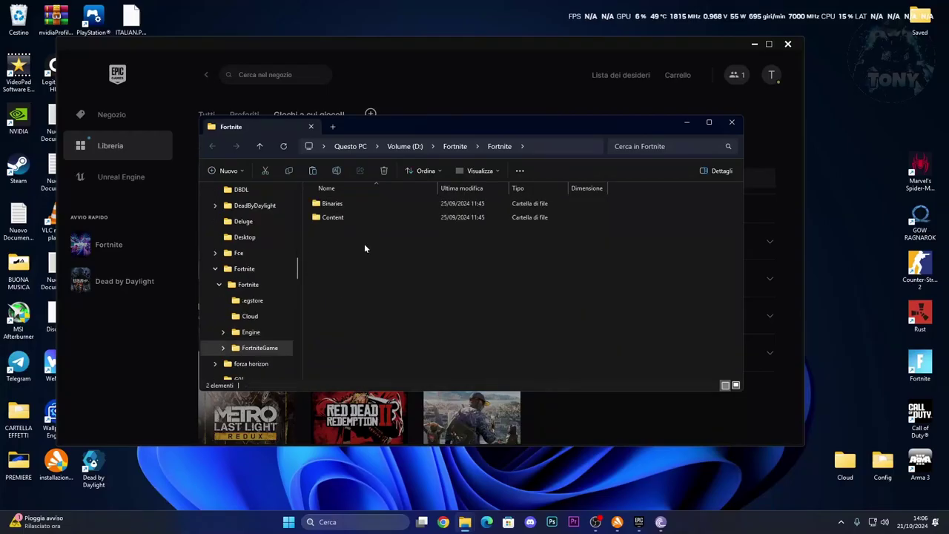
double_click(372, 203)
click(374, 218)
double_click(375, 218)
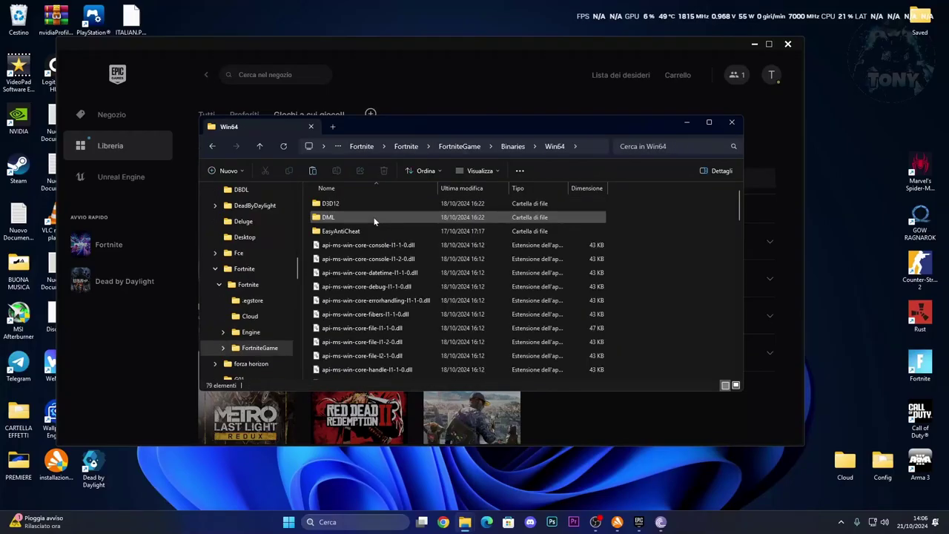
scroll(409, 310, down, 8)
scroll(409, 310, down, 3)
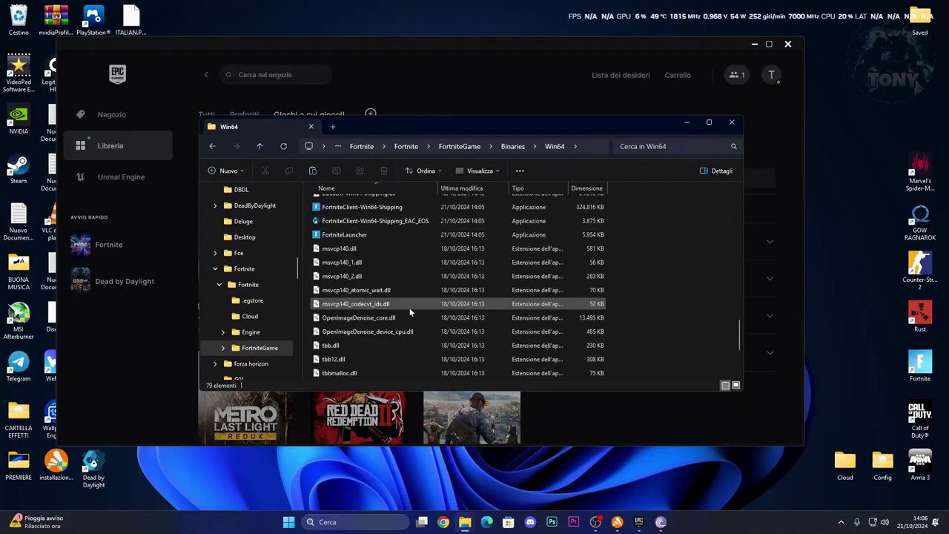
scroll(367, 289, up, 2)
Step: Open the compatibility properties of FortniteClient-Win64-Shipping, apply the settings and close the properties and folder windows
click(364, 287)
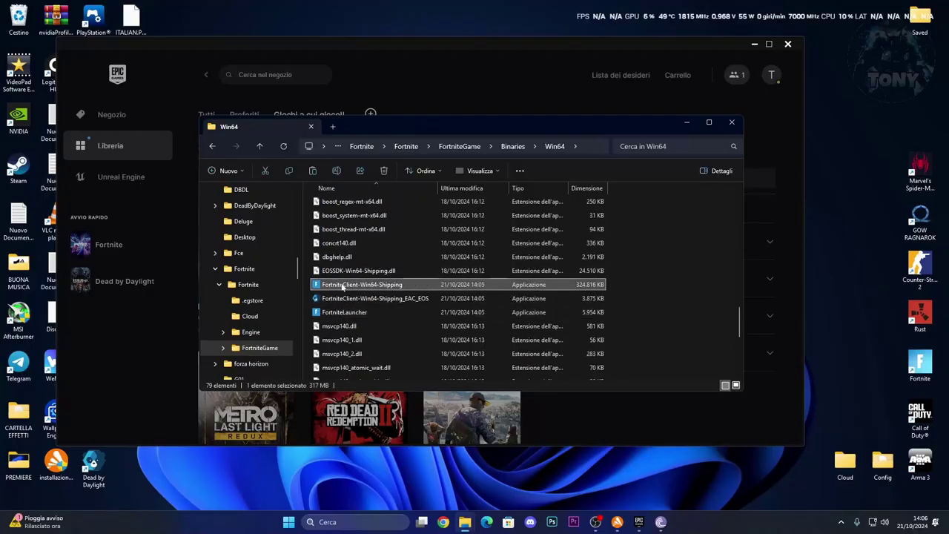
right_click(437, 283)
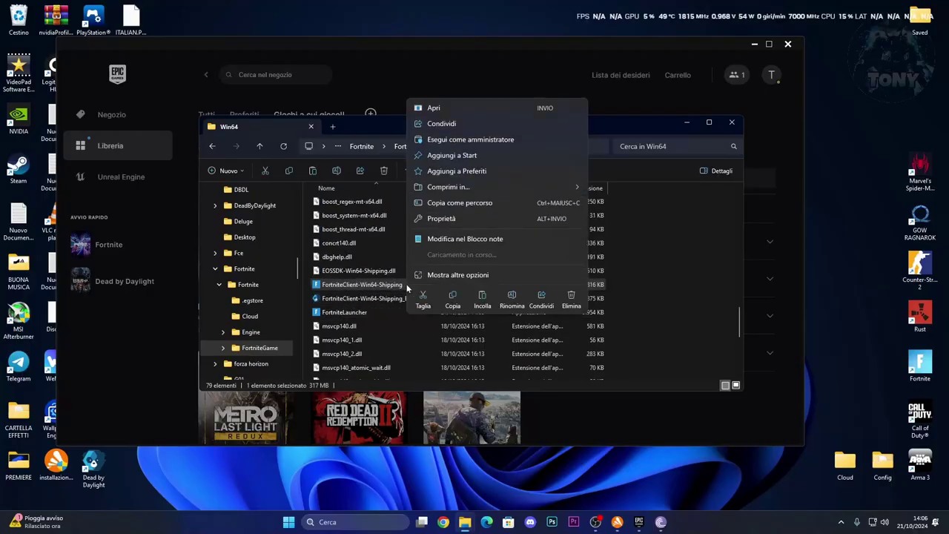
click(438, 276)
click(430, 503)
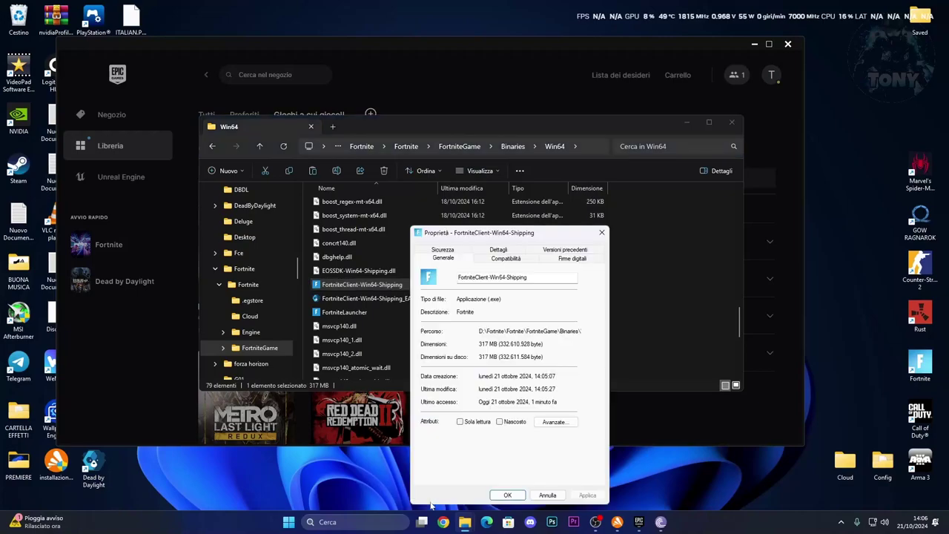
drag(492, 241, 581, 197)
click(593, 214)
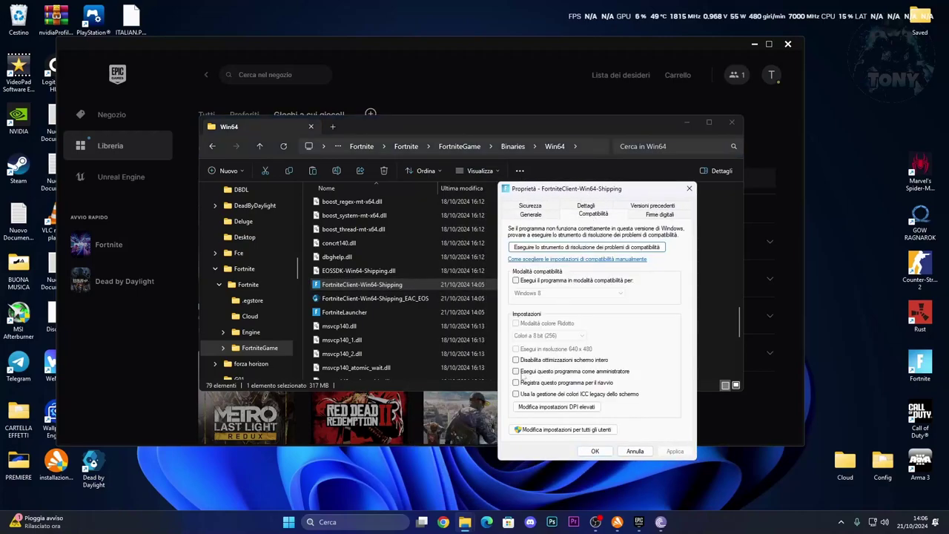
click(675, 452)
click(594, 451)
click(732, 121)
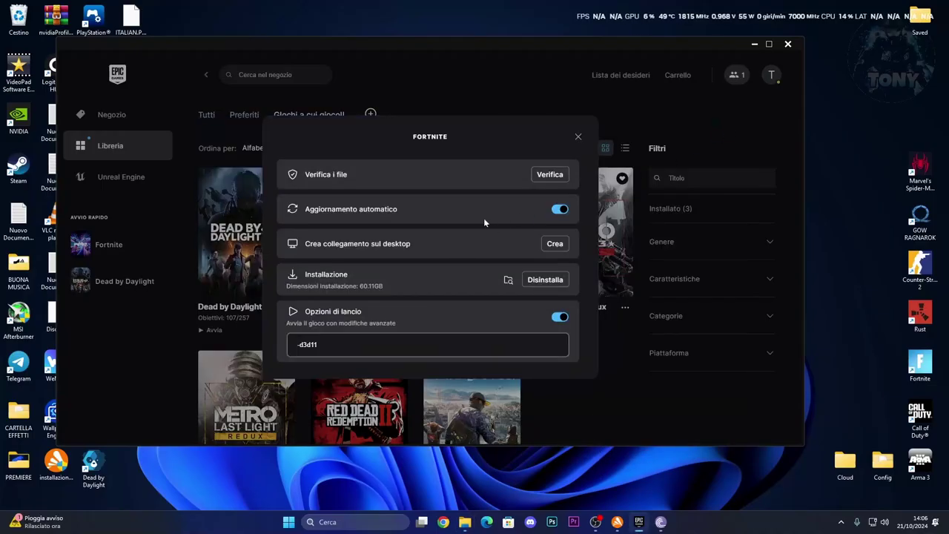
Step: Close Fortnite's management options and launch Fortnite from the library
click(579, 140)
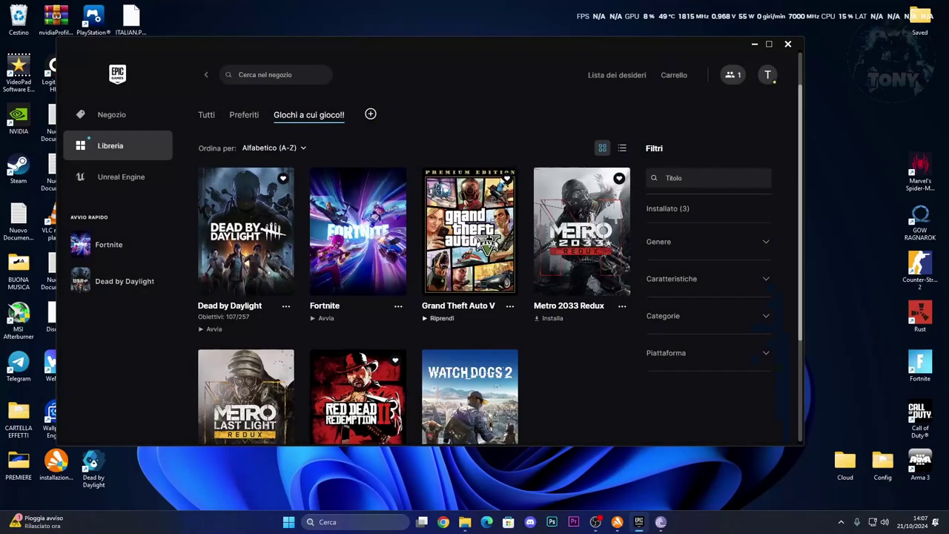
click(314, 321)
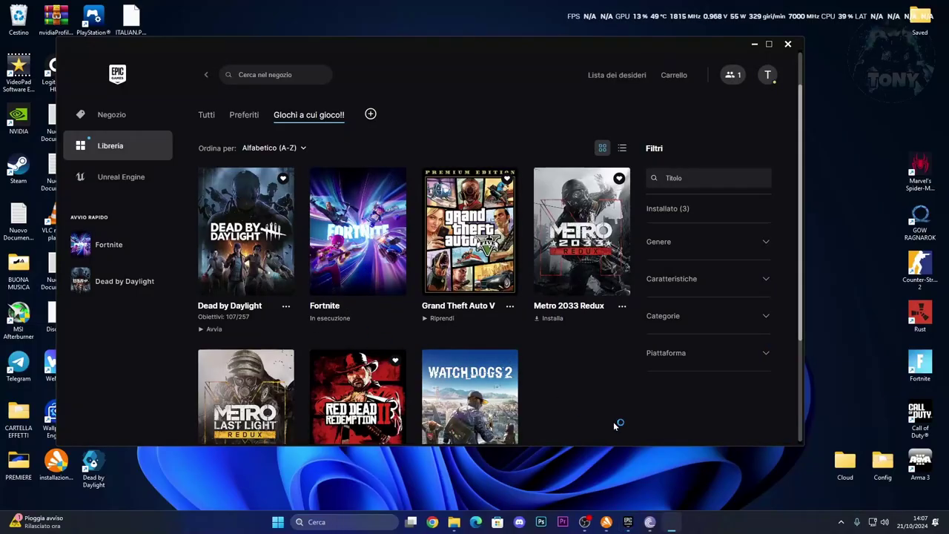